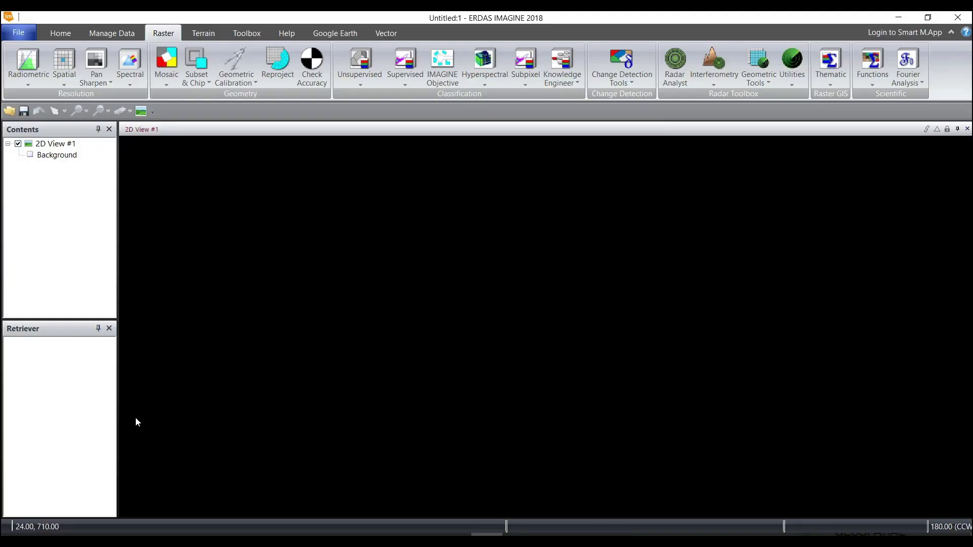
Step: Open jog_lapaz.img from the save as folder as a raster layer in the 2D View
right_click(359, 208)
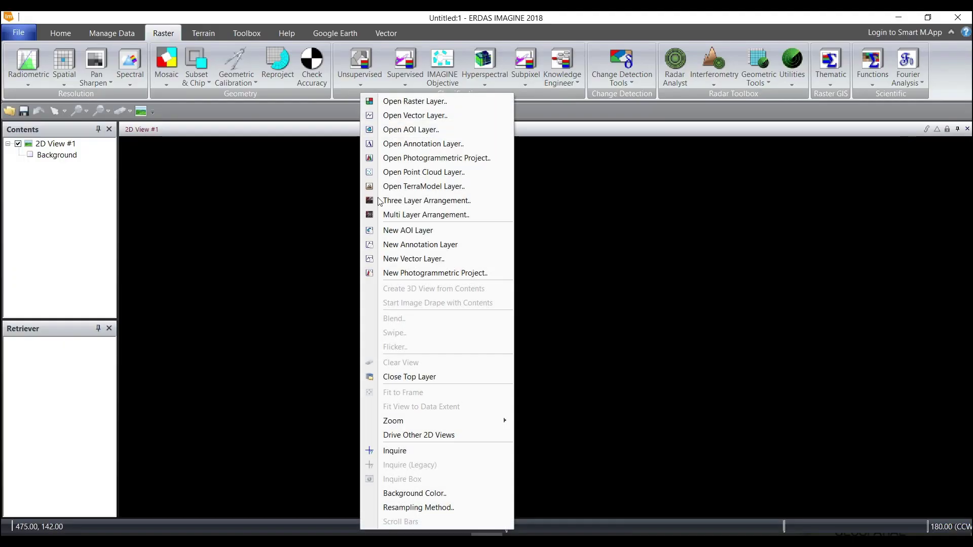
click(406, 103)
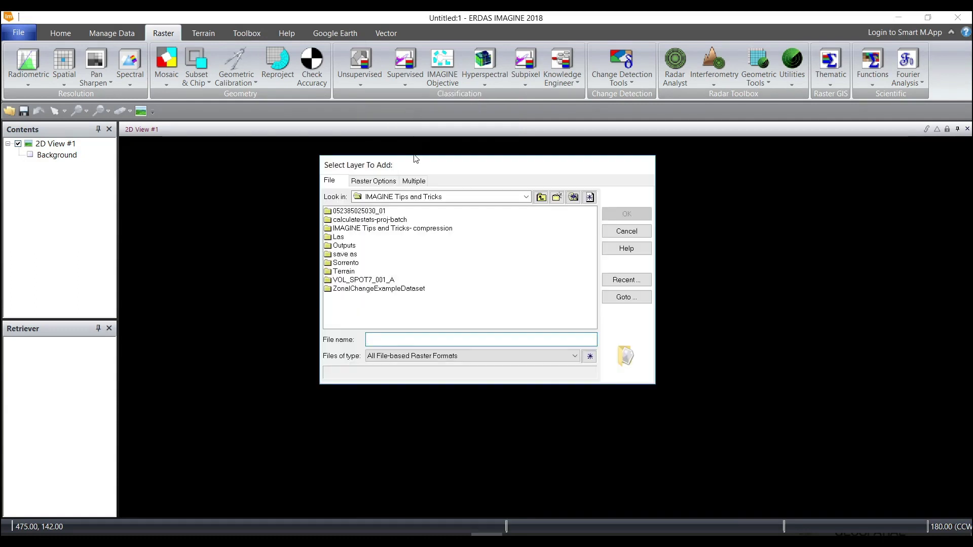
double_click(347, 255)
click(350, 212)
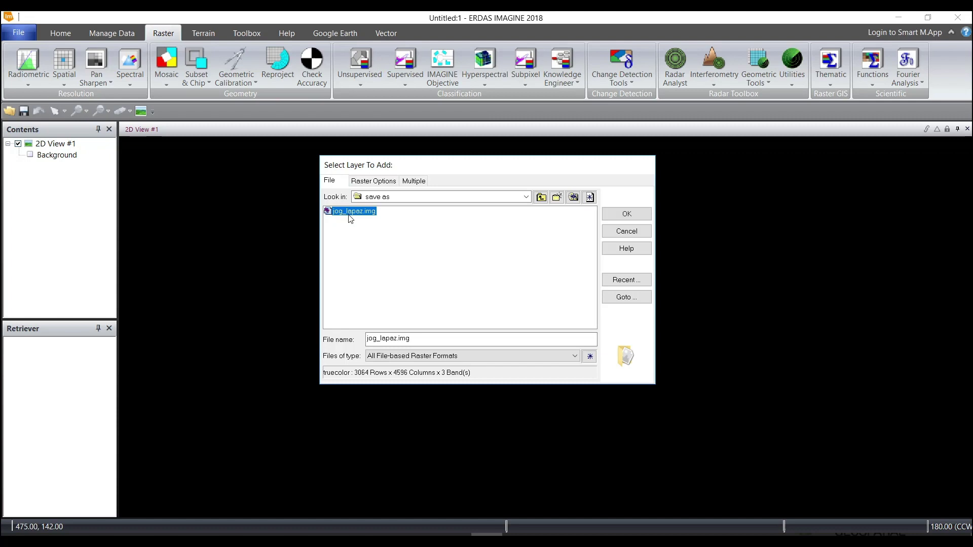
click(641, 218)
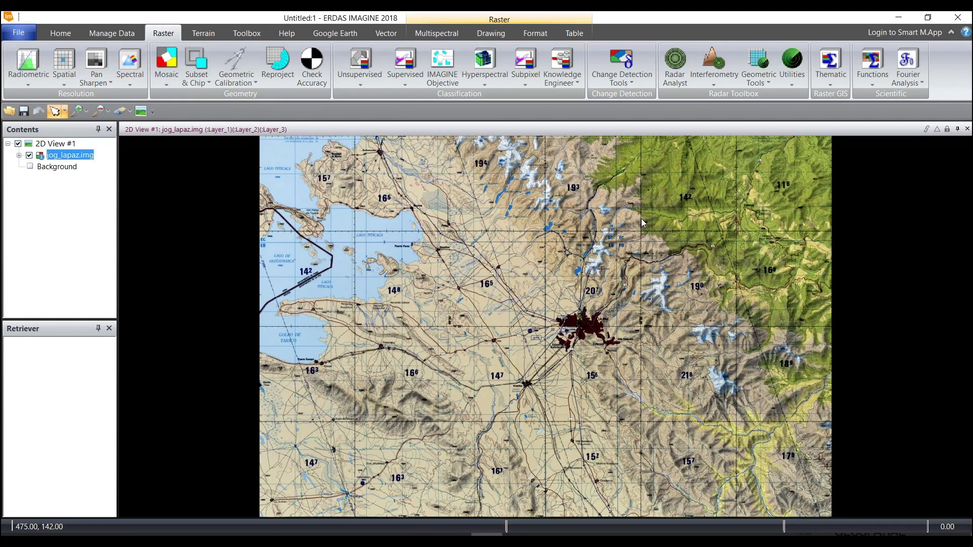
Step: Expand jog_lapaz.img to list its three bands and review its metadata (4596 × 3064, WGS 84)
click(62, 32)
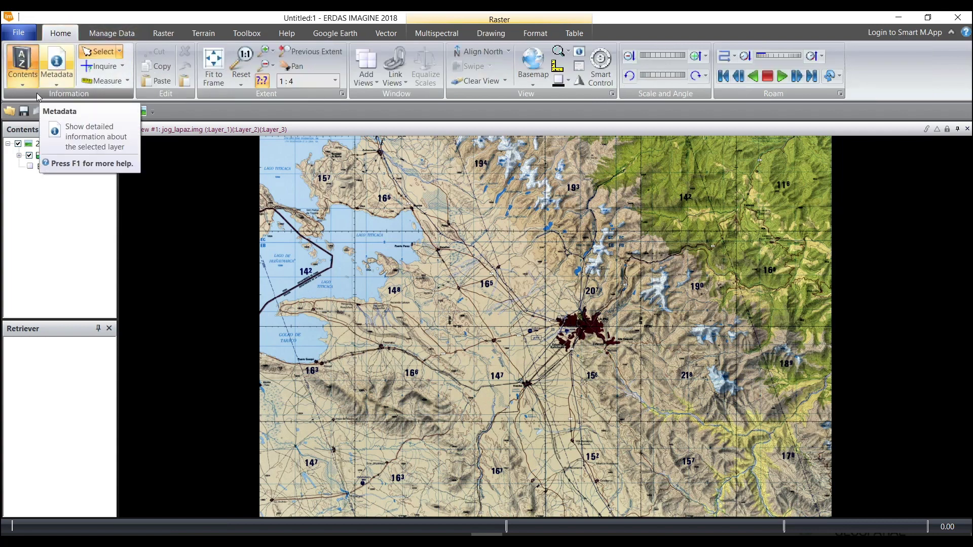
click(18, 155)
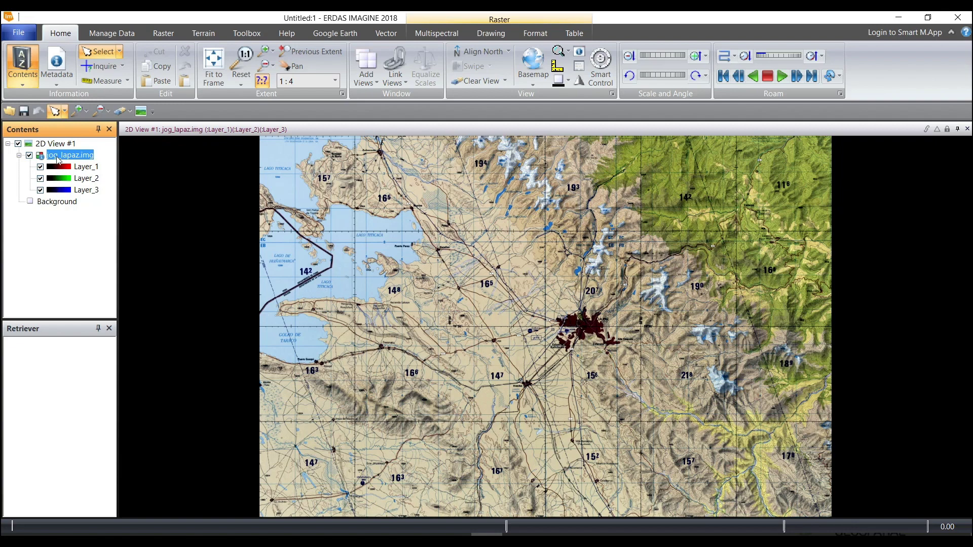
click(56, 62)
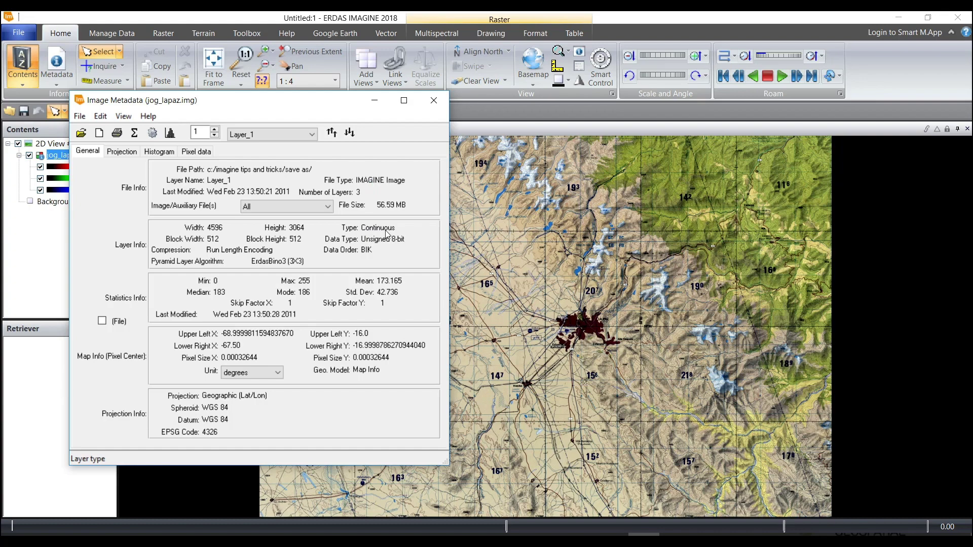
click(434, 100)
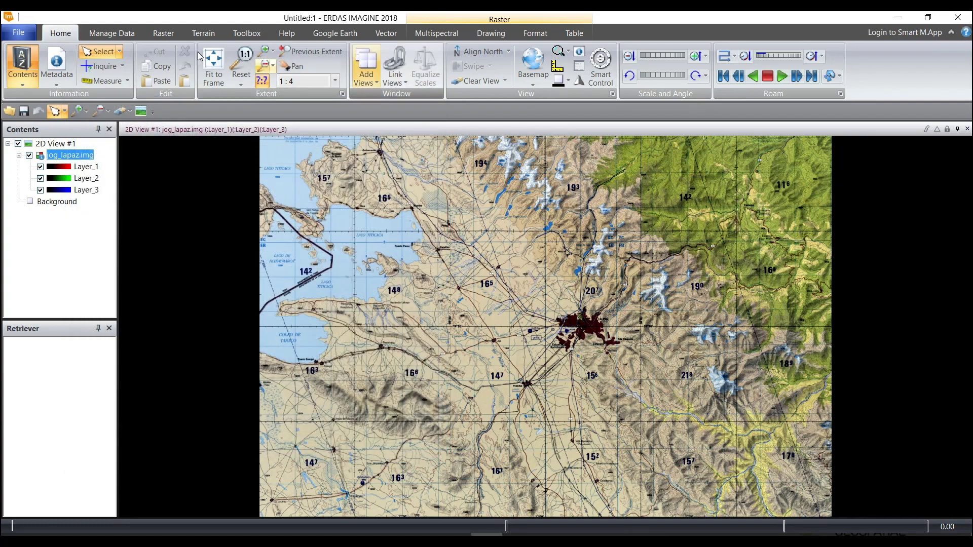
click(159, 33)
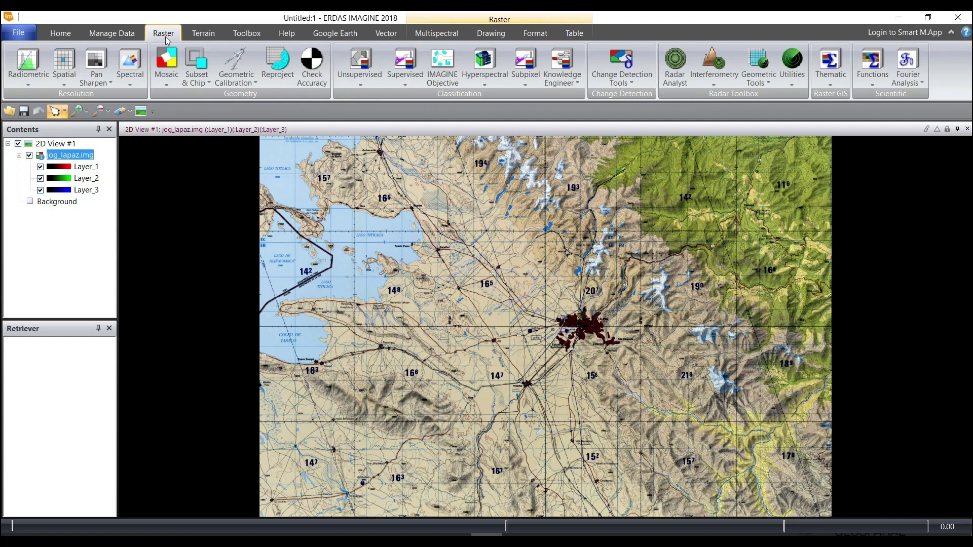
click(361, 84)
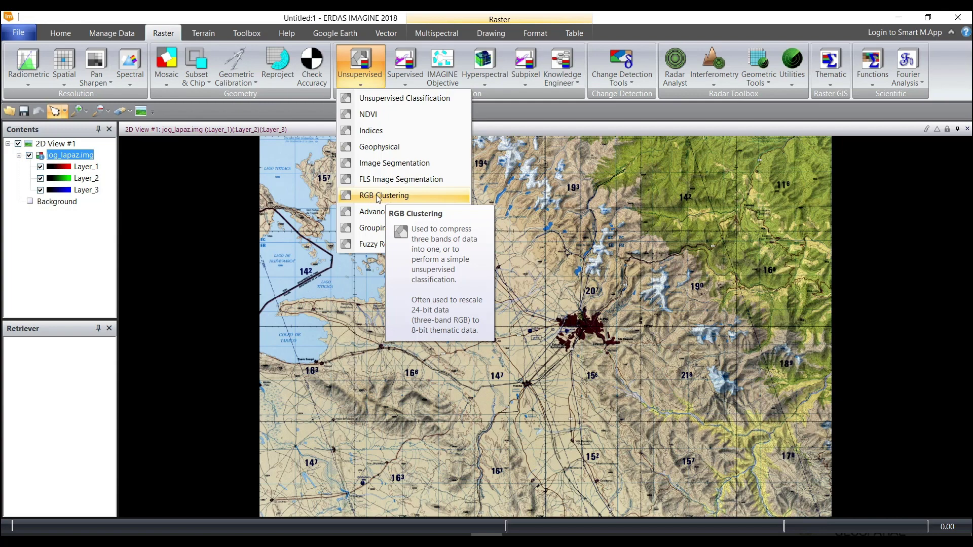
click(287, 31)
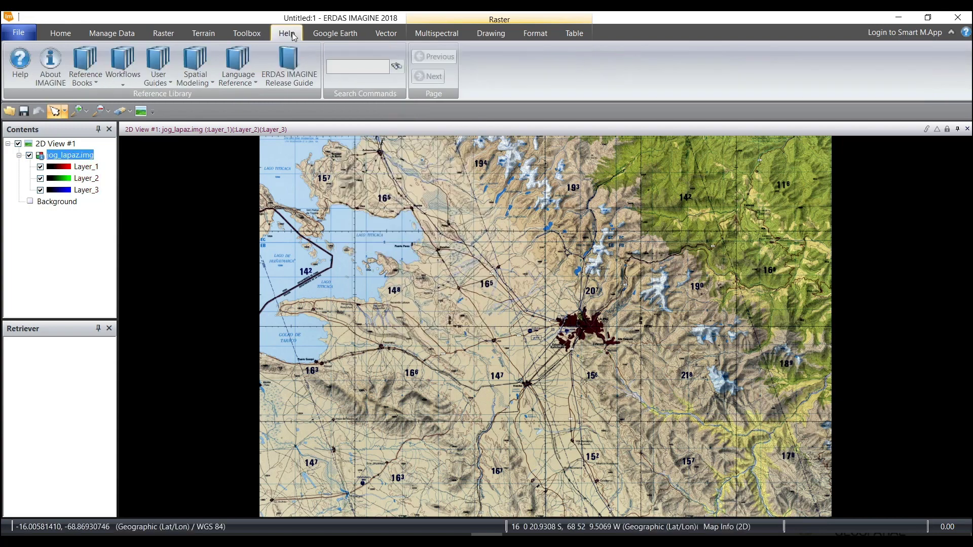
click(361, 69)
text(rgb clustering)
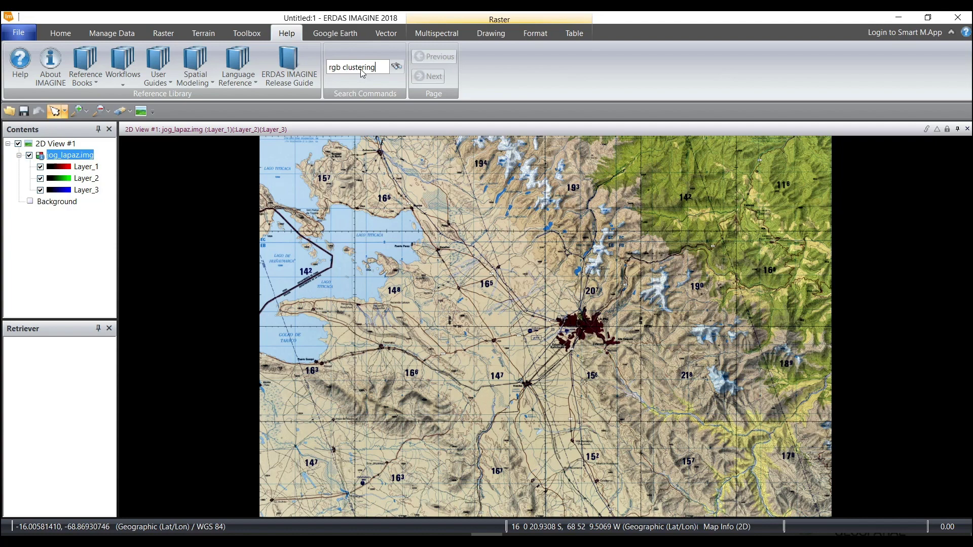
click(396, 67)
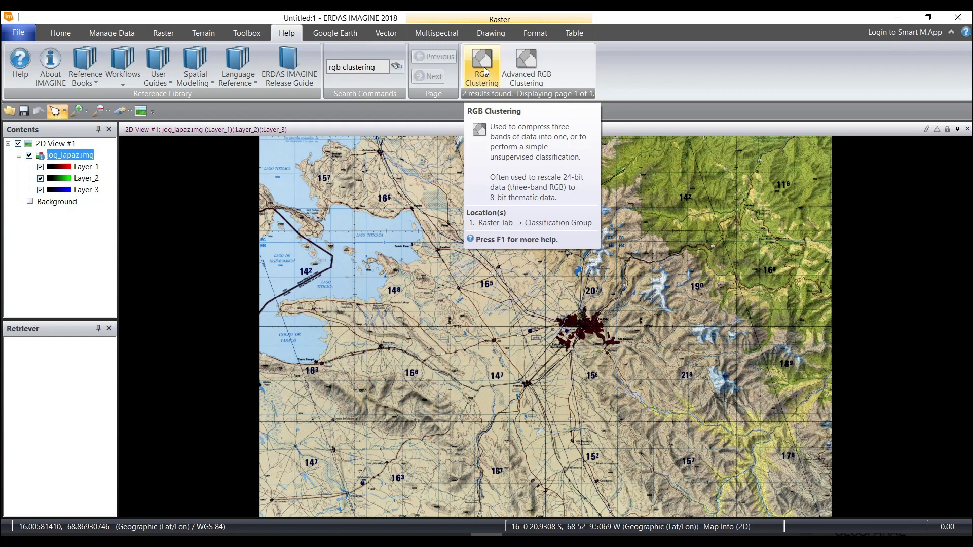
click(171, 33)
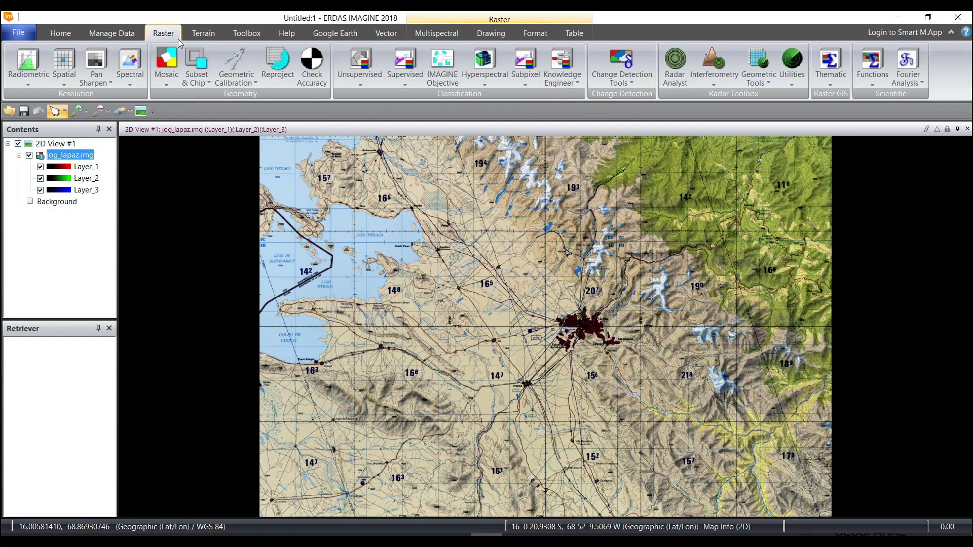
Step: Launch the RGB Clustering tool from the Unsupervised classification list
click(364, 84)
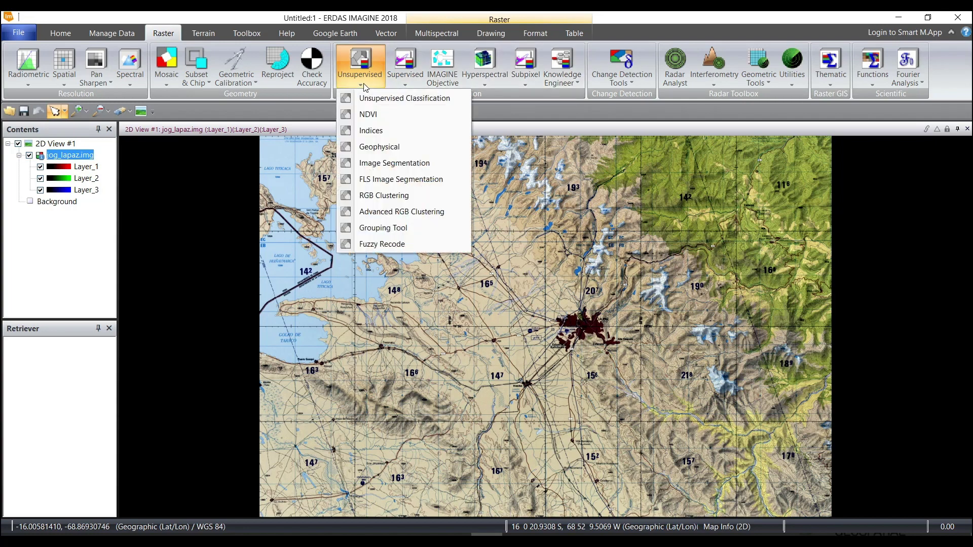
click(363, 195)
drag(292, 107, 613, 228)
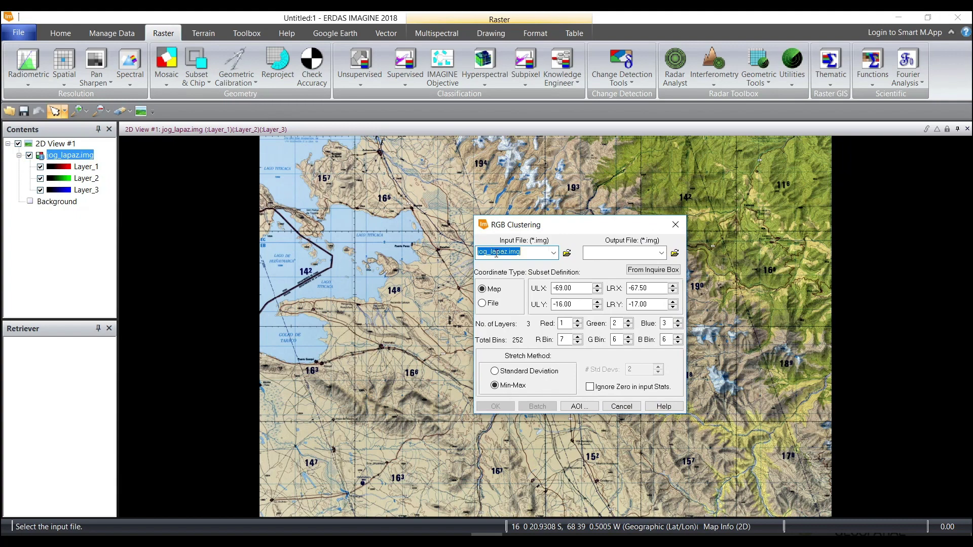
Step: Set the output to rgb.img in IMAGINE Image format and run the clustering
click(613, 251)
text(r)
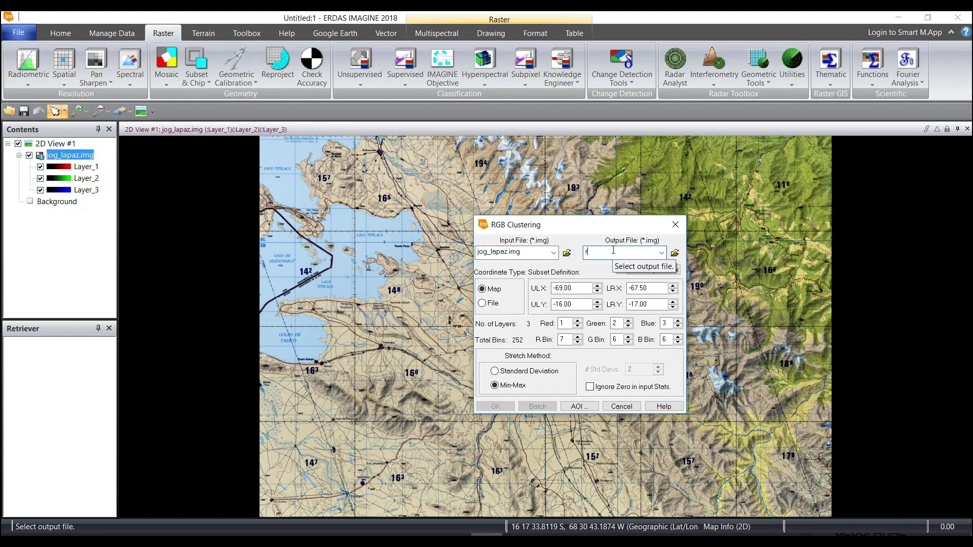
text(gb.img)
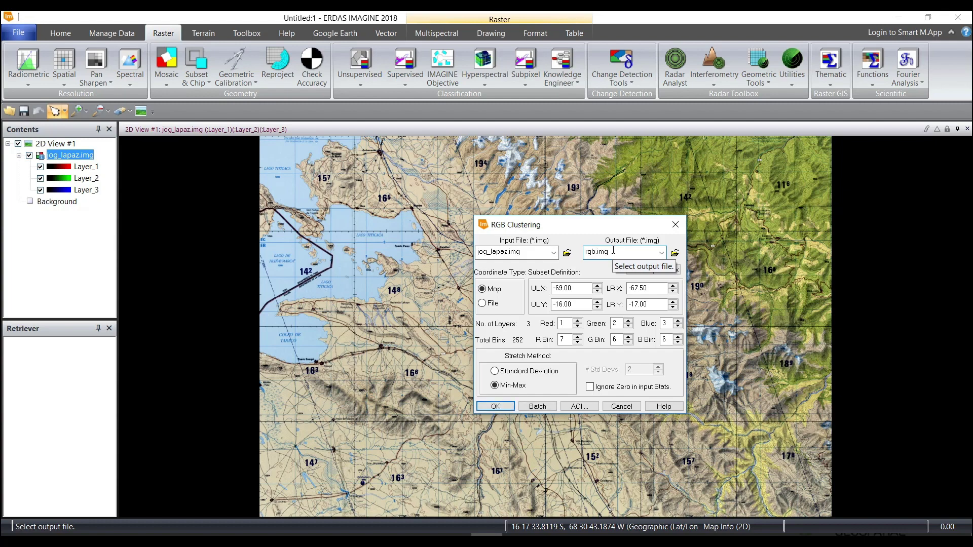
click(676, 256)
click(591, 401)
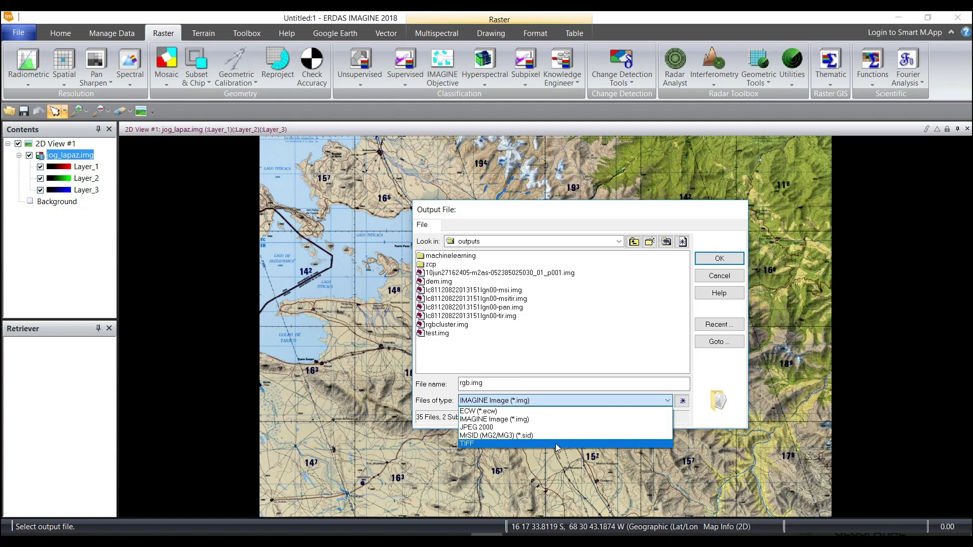
click(719, 276)
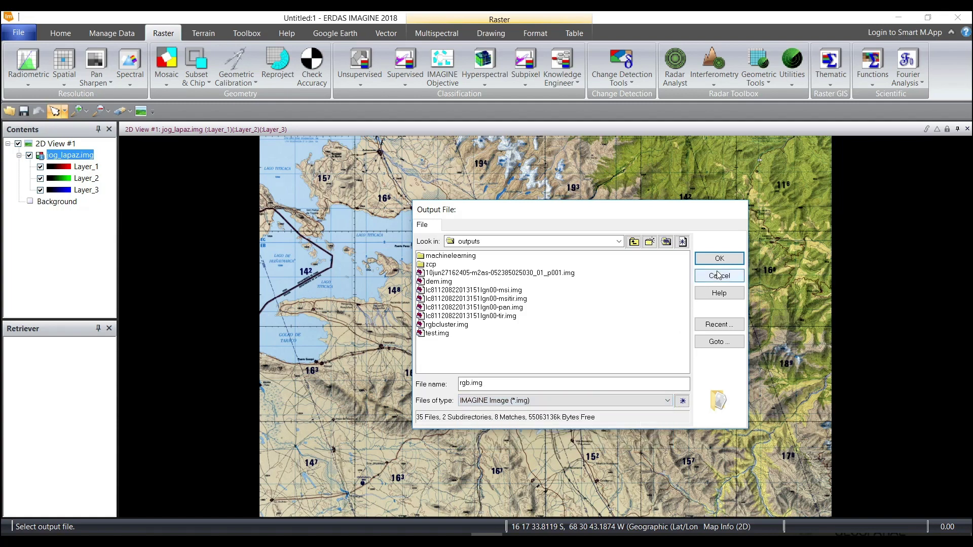
click(719, 276)
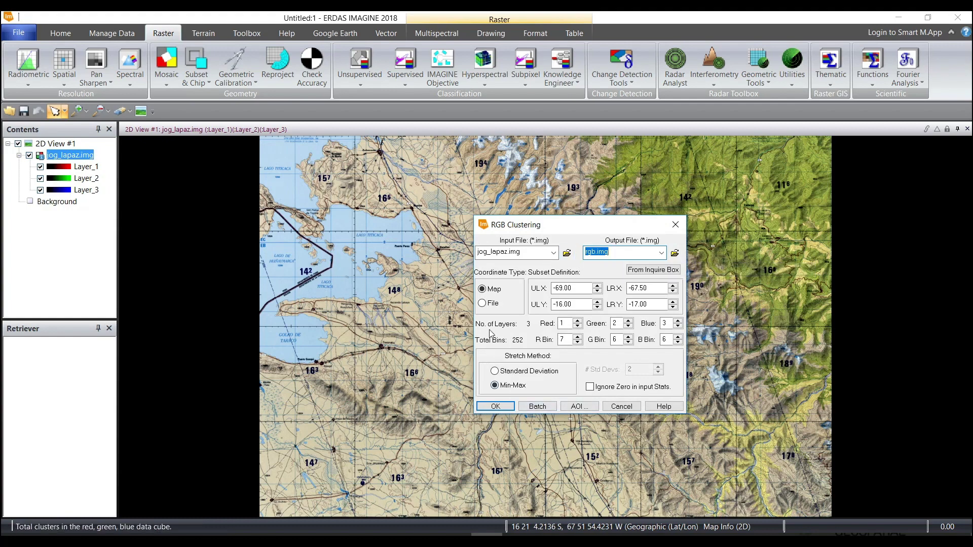
click(495, 406)
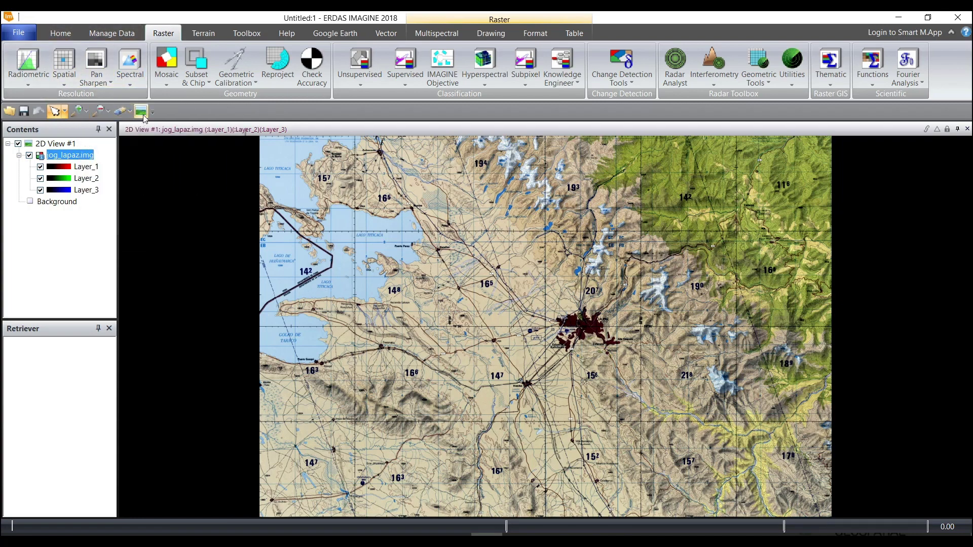
Step: Move the Quick Access Toolbar to the title bar and back to its original position
click(152, 112)
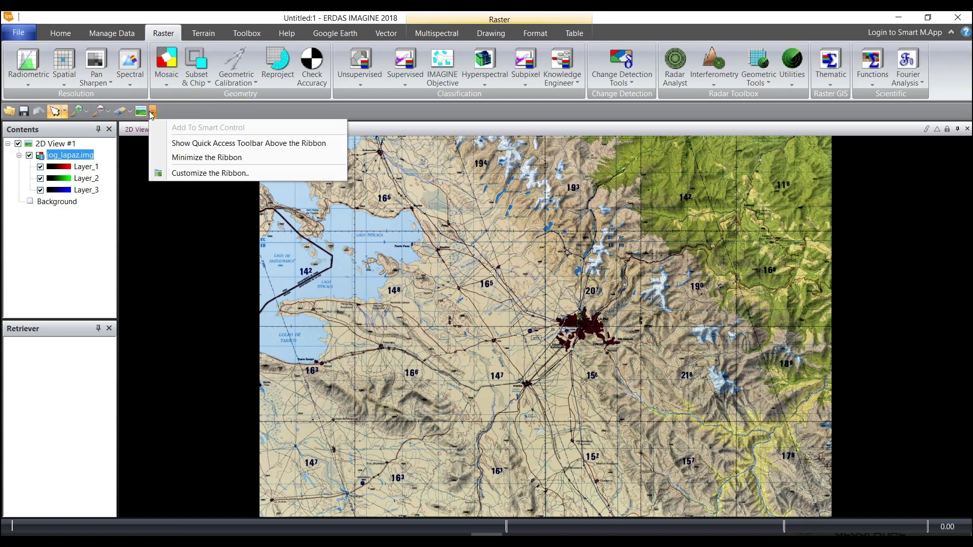
click(167, 144)
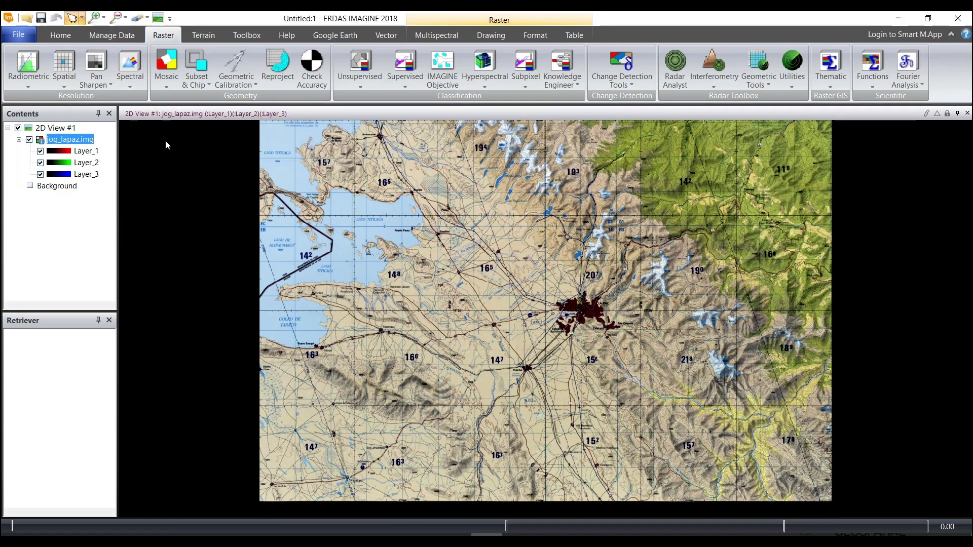
click(169, 19)
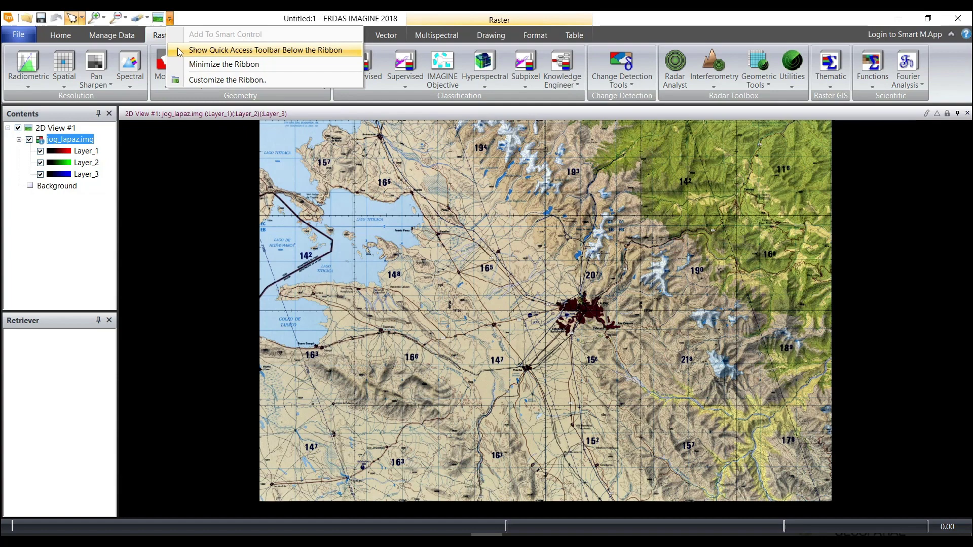
click(177, 48)
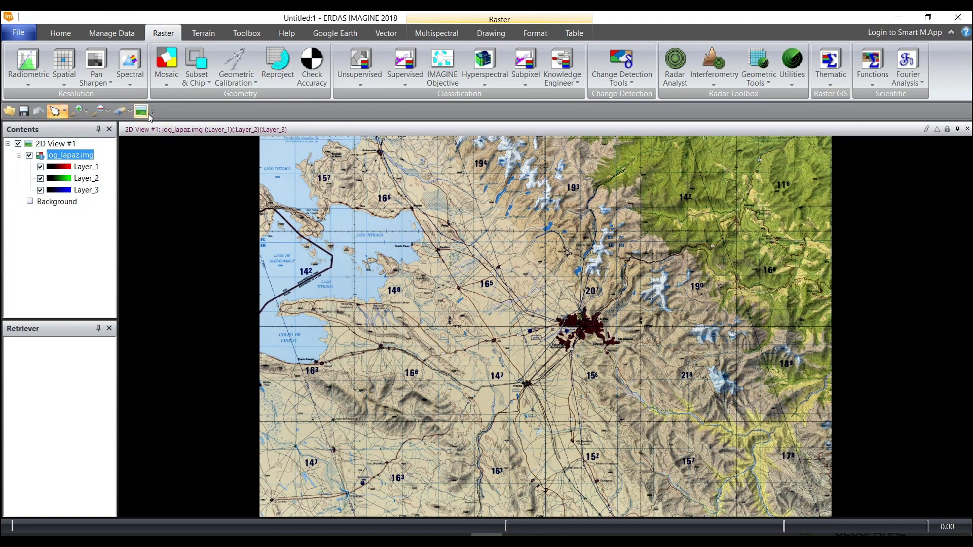
Step: Add the Fit to Frame command to the Quick Access Toolbar
click(61, 33)
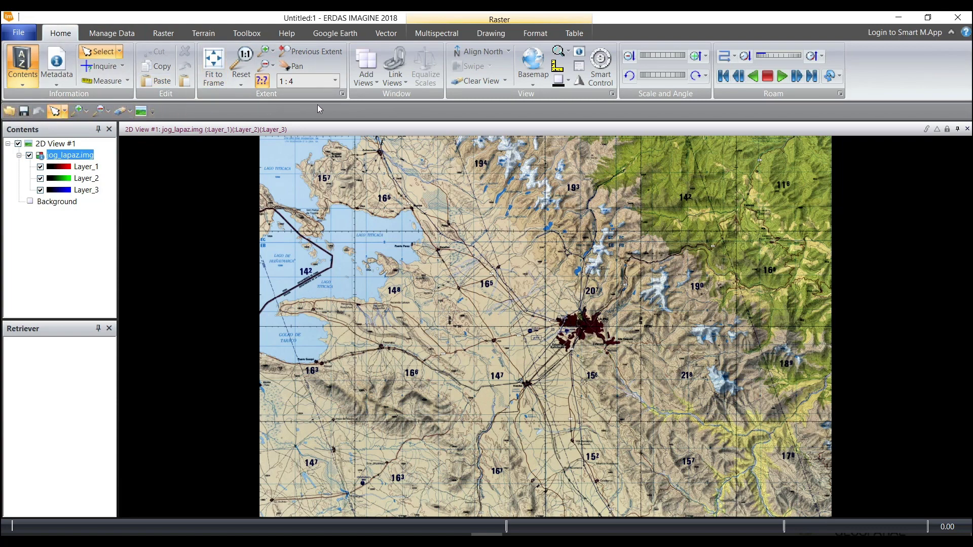
click(369, 83)
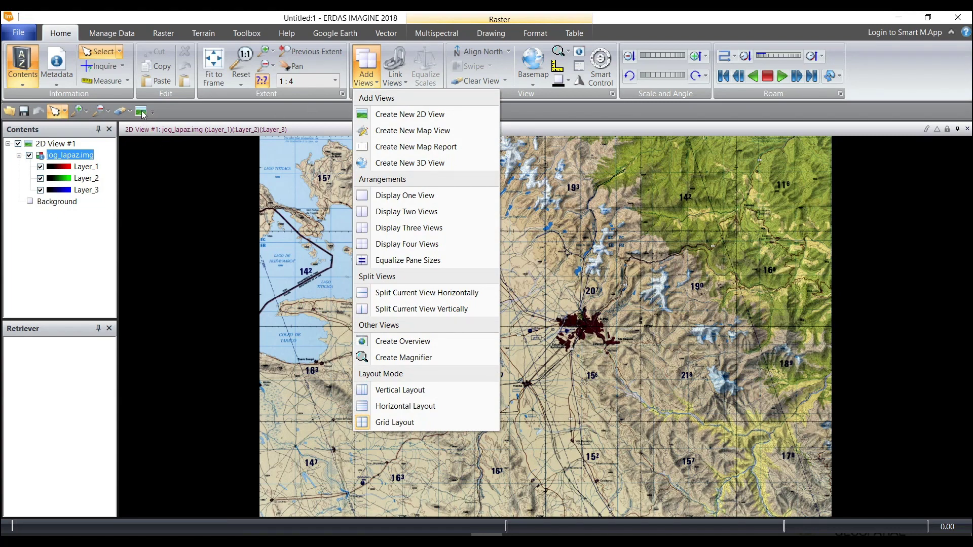
right_click(428, 120)
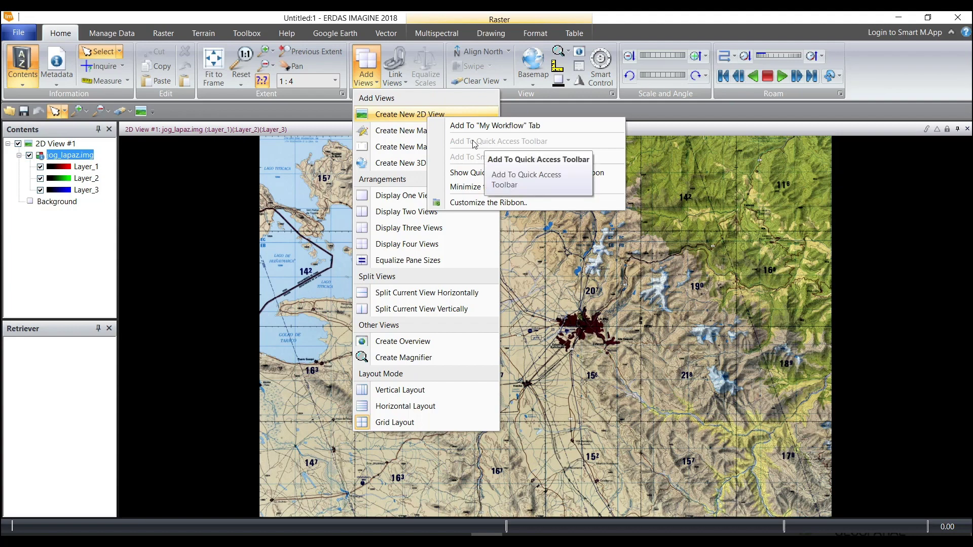
right_click(209, 62)
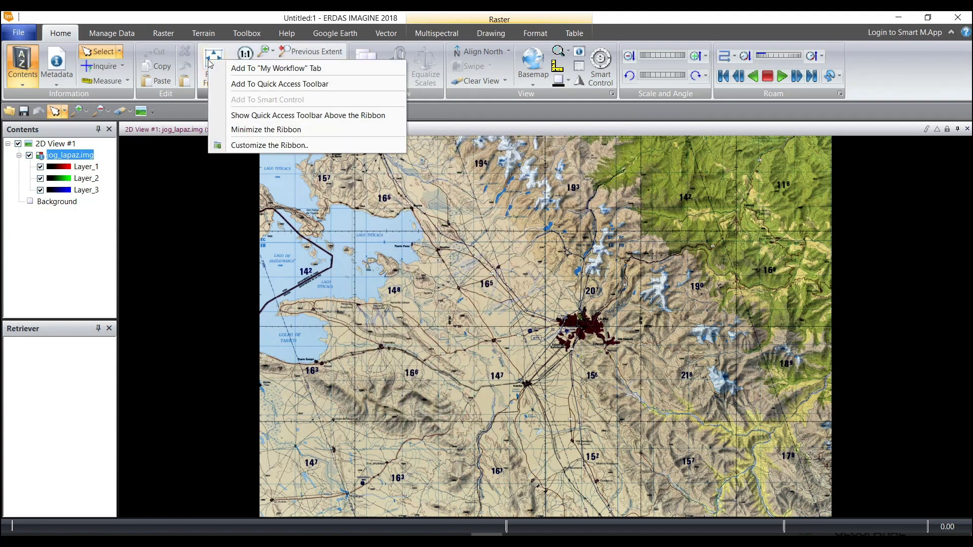
click(235, 84)
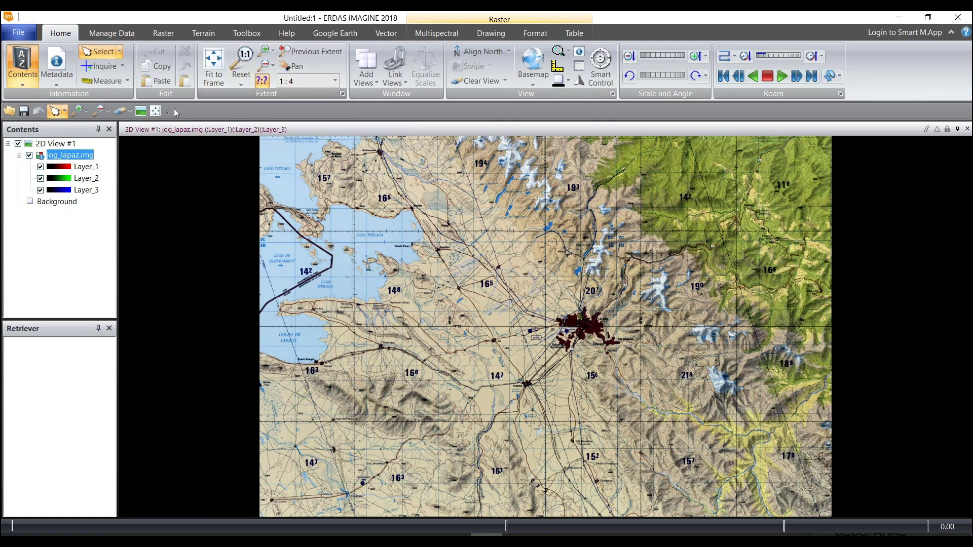
Step: Create a second 2D view and choose rgb.img from the recent files for it
click(141, 112)
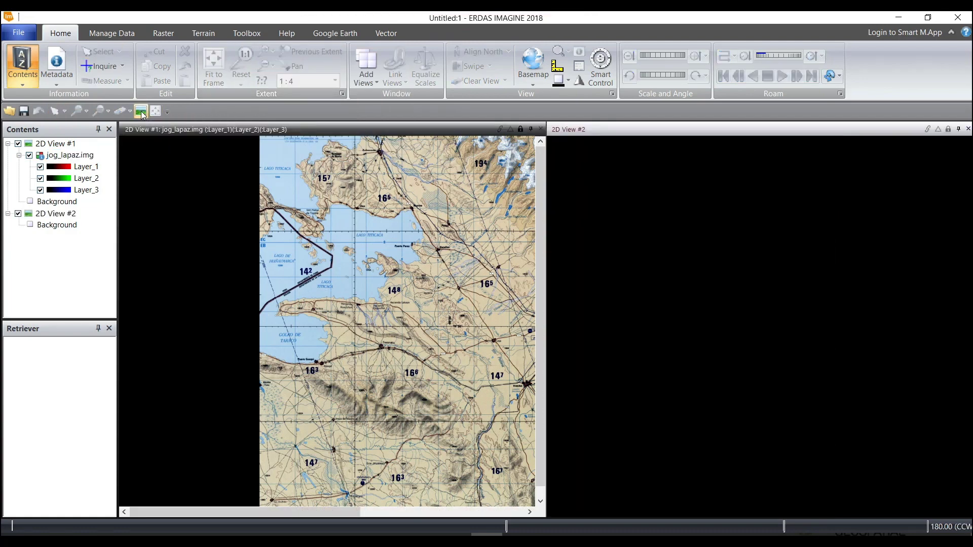
drag(362, 243, 210, 238)
right_click(666, 152)
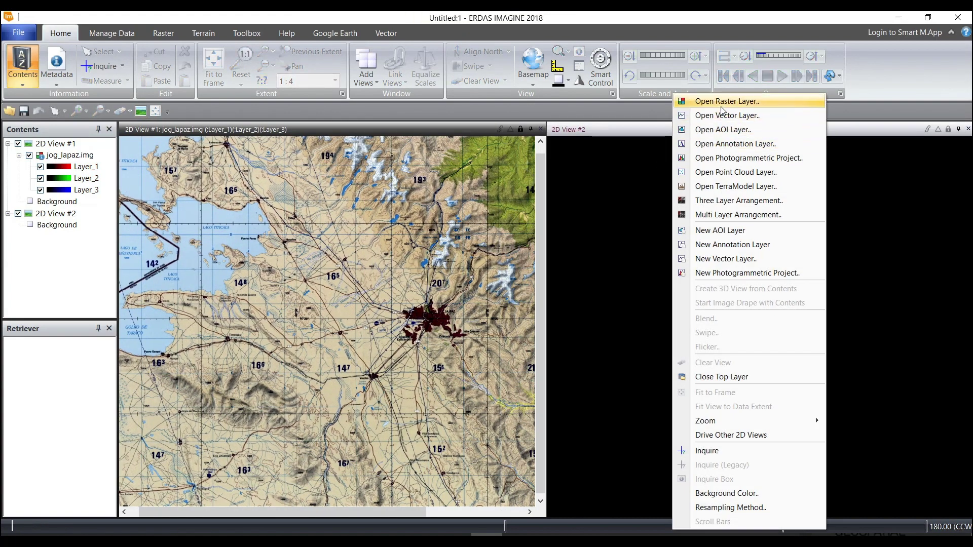
click(770, 102)
click(629, 280)
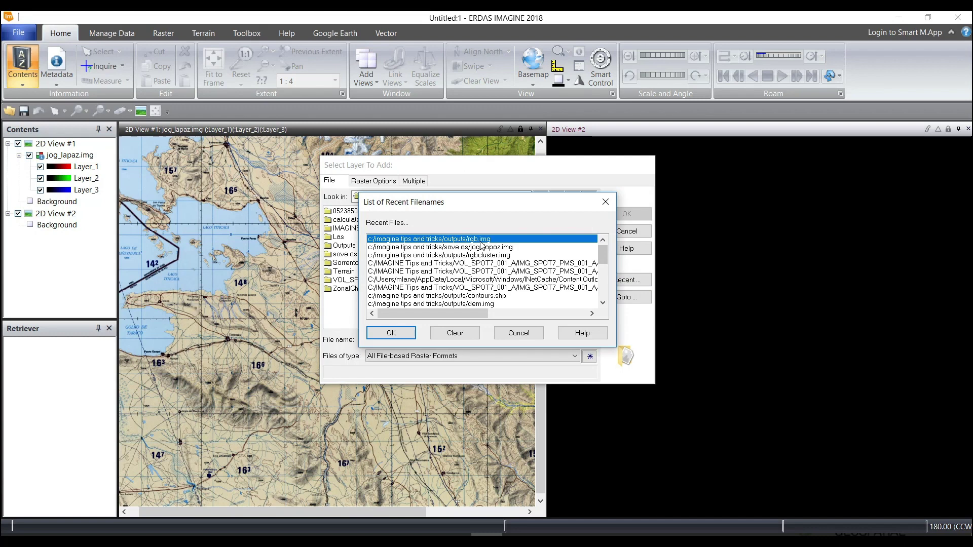
double_click(460, 241)
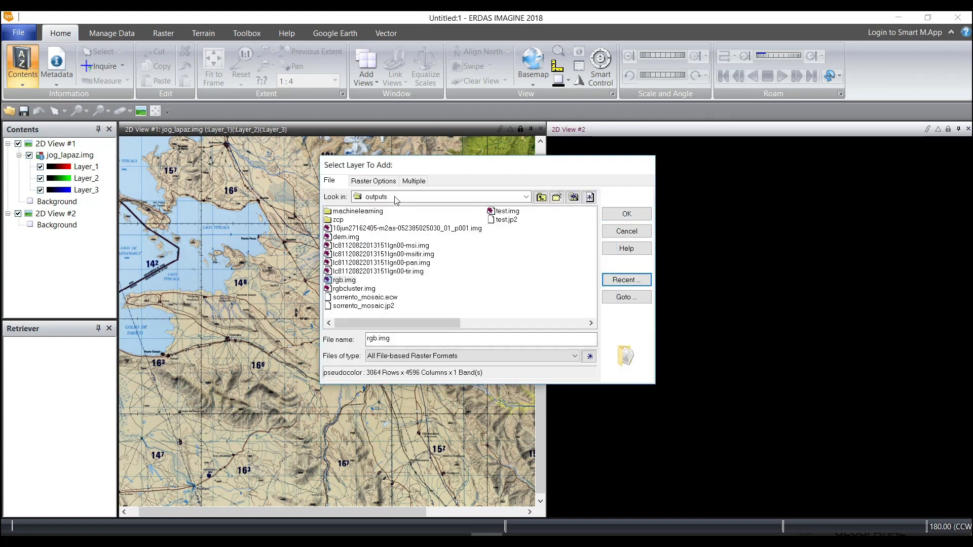
Step: Display rgb.img in Pseudo Color in the second view, then reactivate the original map's view
click(374, 181)
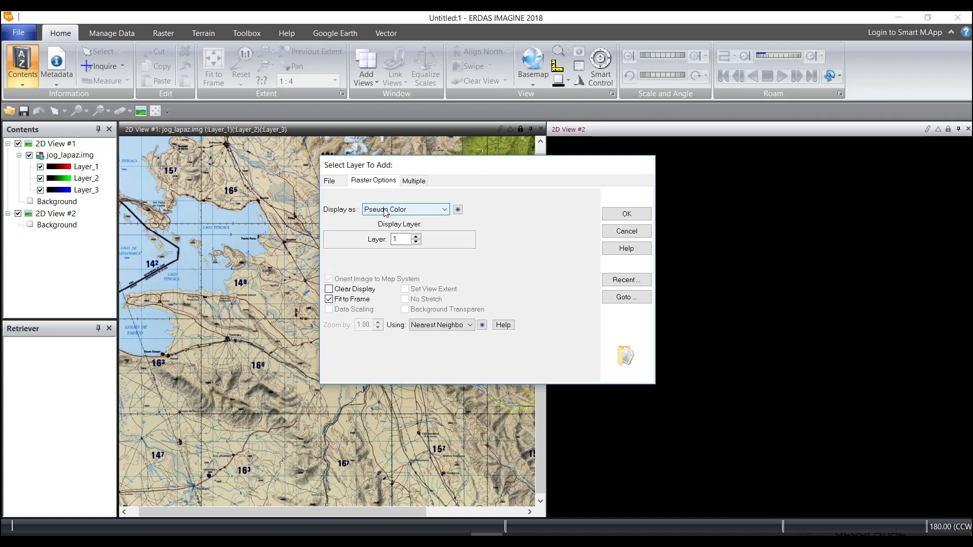
click(409, 213)
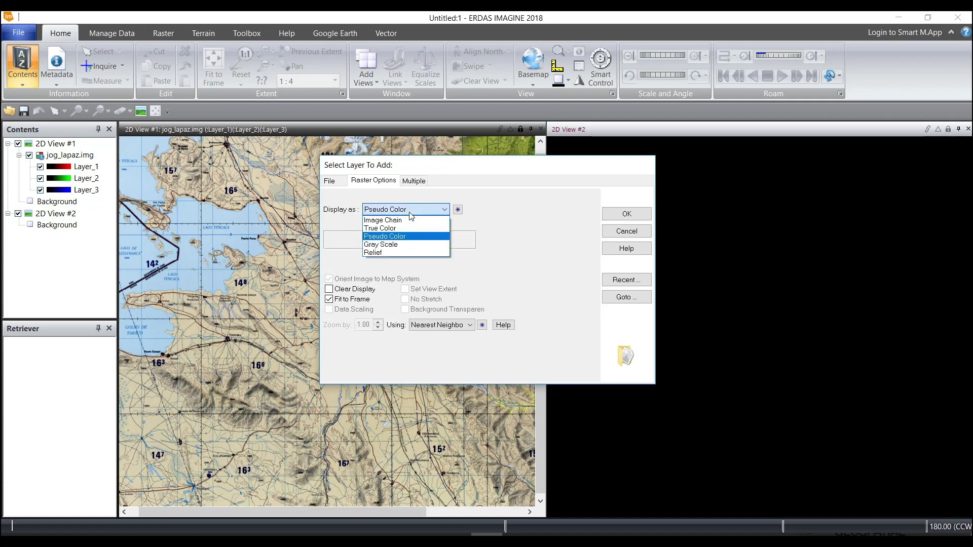
click(400, 236)
click(626, 213)
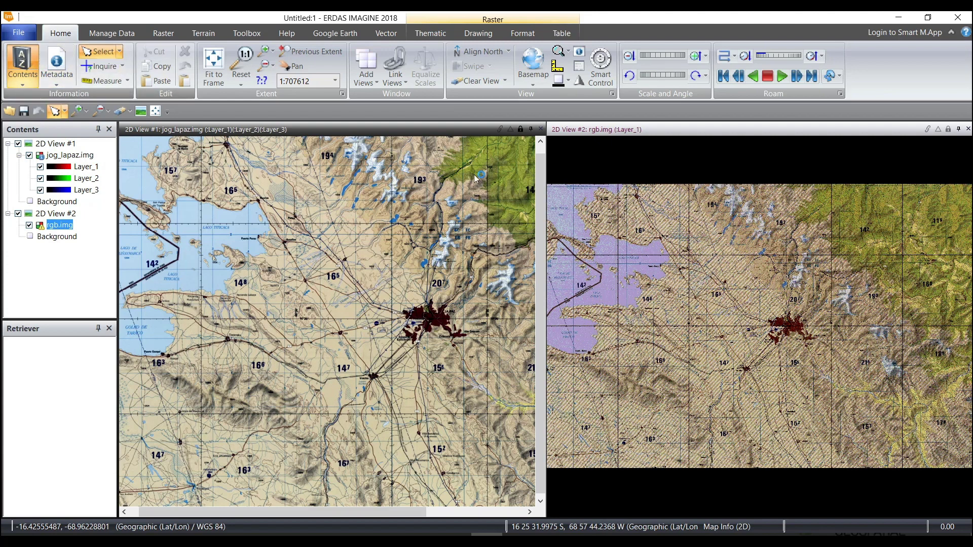
click(502, 182)
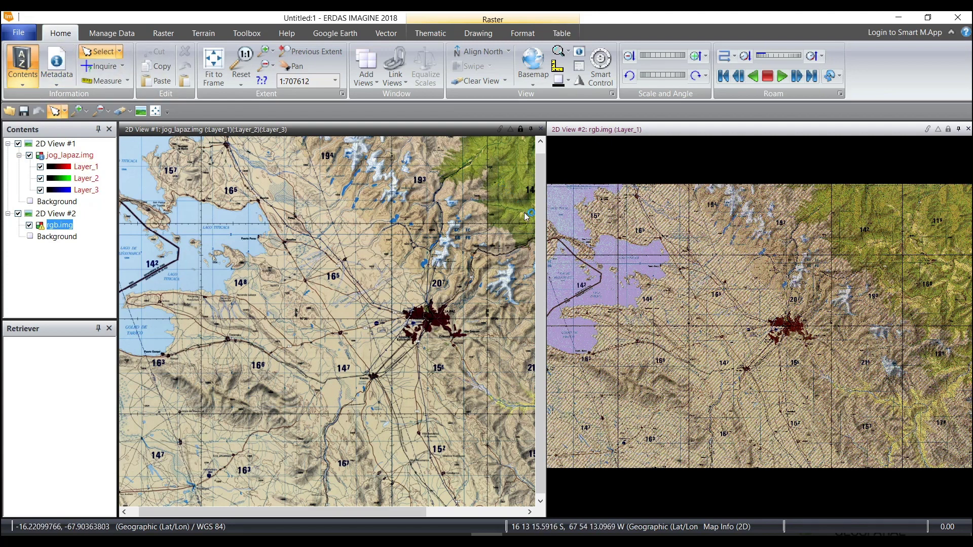